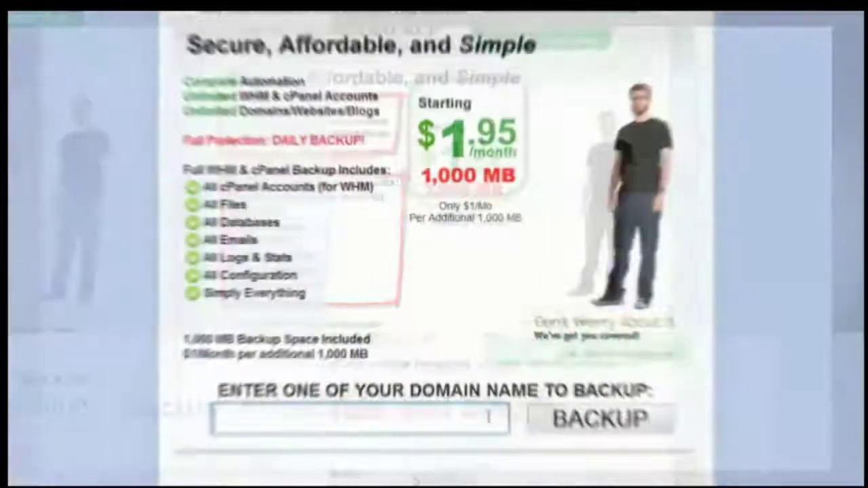
Step: Enter SITEAUTOBACKUP.COM as the domain to back up on the WHM Backup page
type("SITEAUTOB")
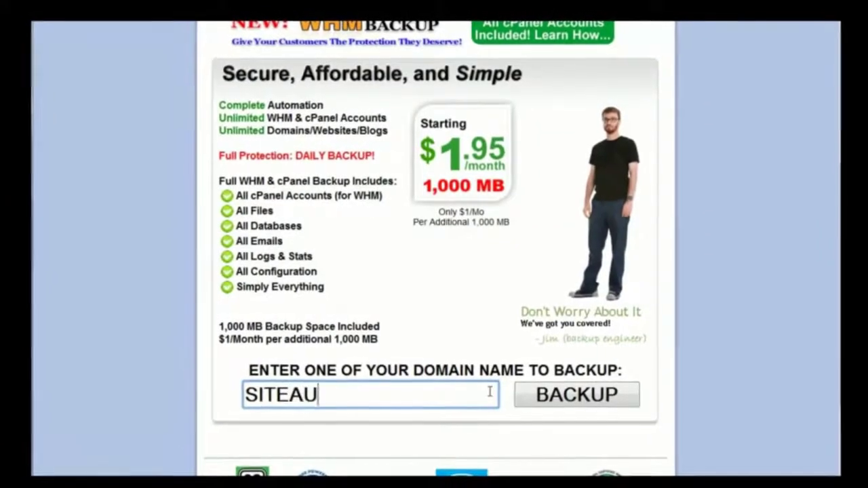
type("ACKUP.COM")
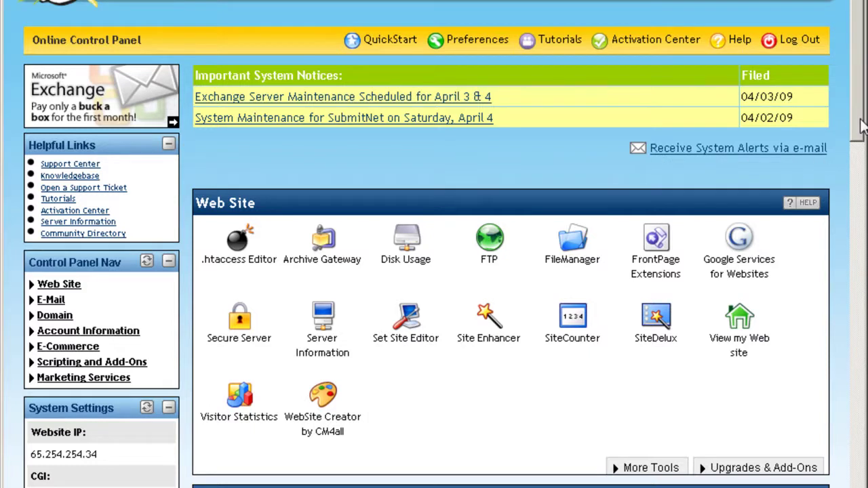
left_click_drag(861, 126, 846, 211)
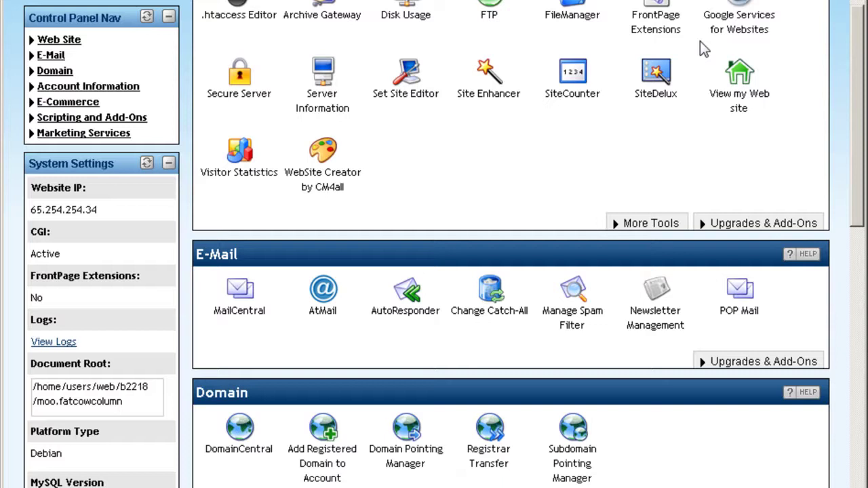
scroll(701, 42, "down", 1)
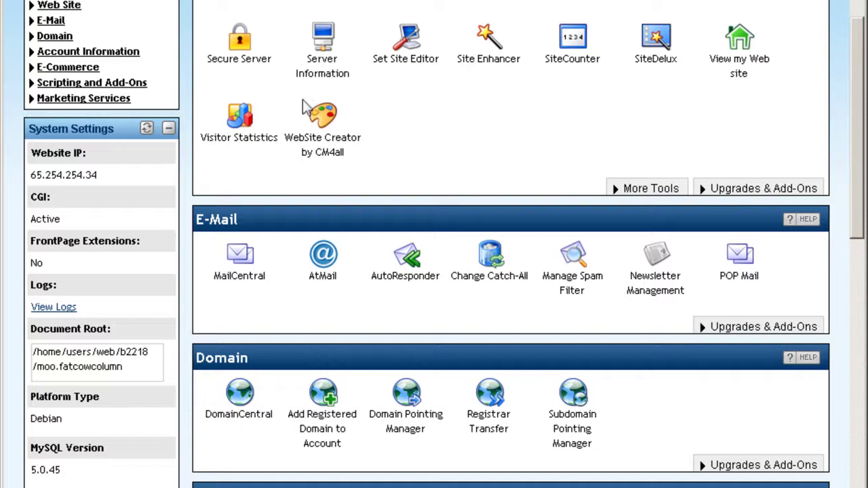
left_click(342, 80)
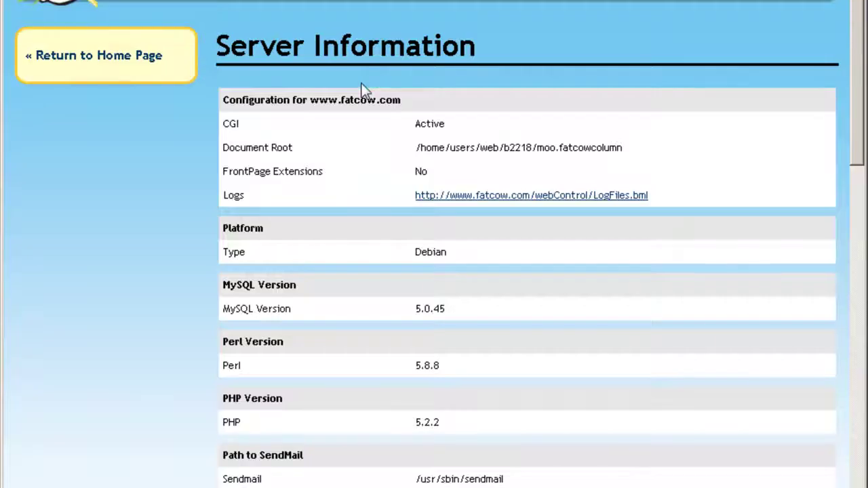
scroll(363, 90, "down", 3)
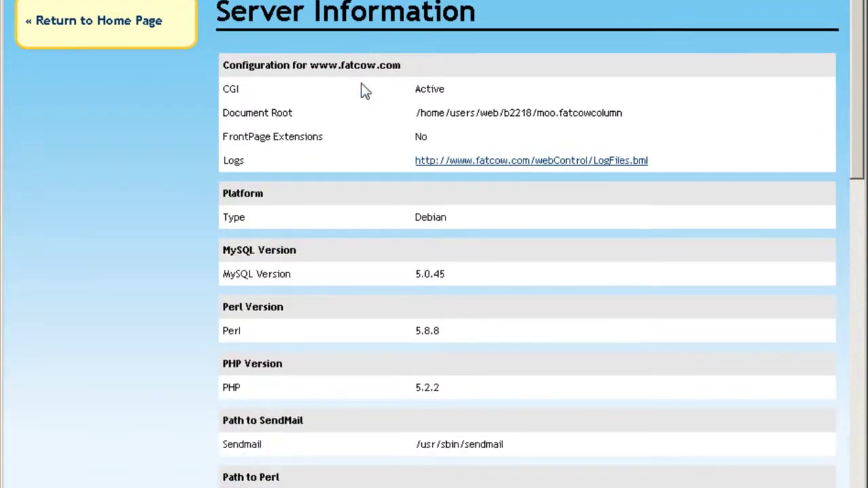
scroll(363, 90, "down", 4)
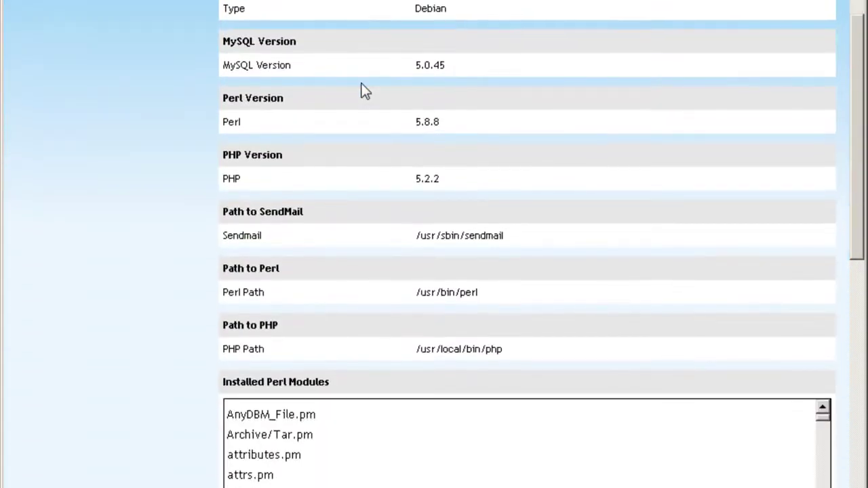
scroll(186, 89, "down", 5)
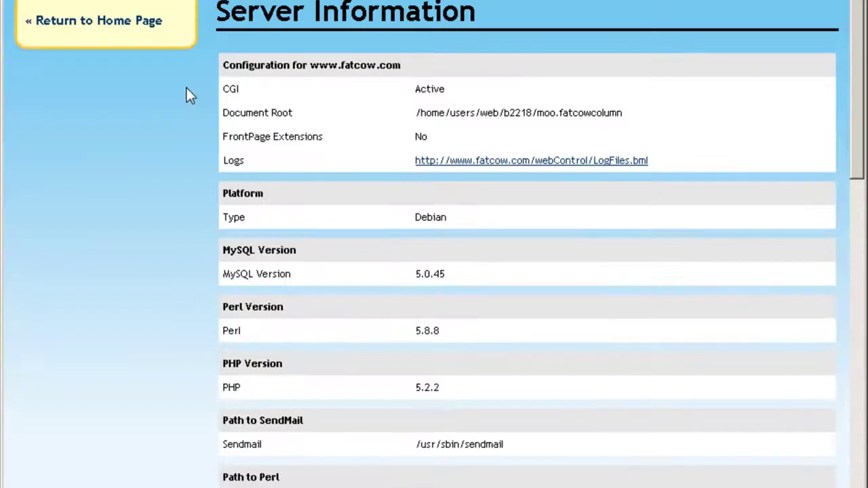
scroll(277, 97, "up", 1)
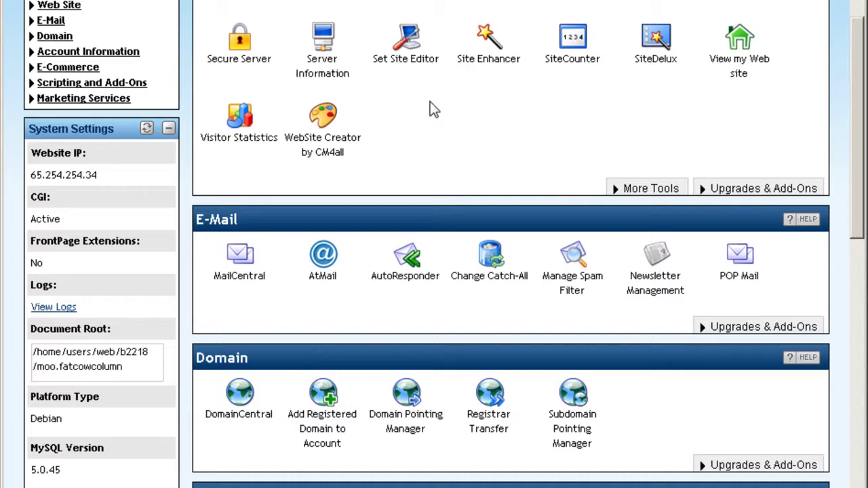
left_click(422, 61)
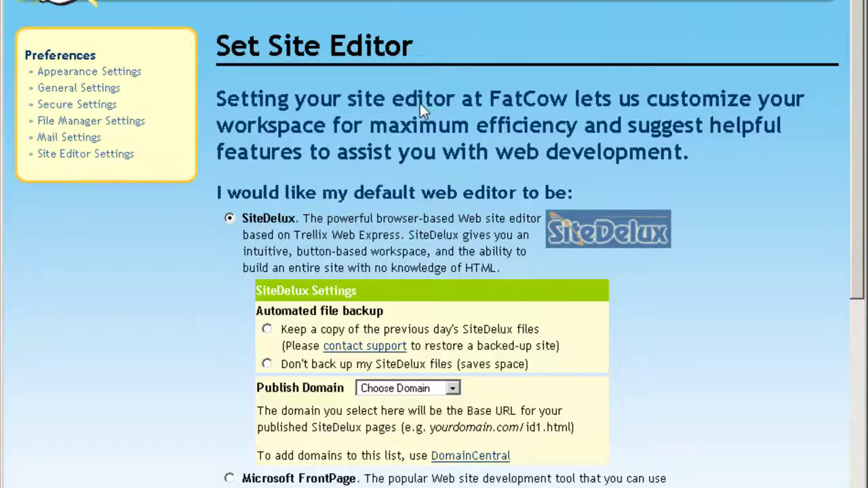
scroll(420, 103, "down", 5)
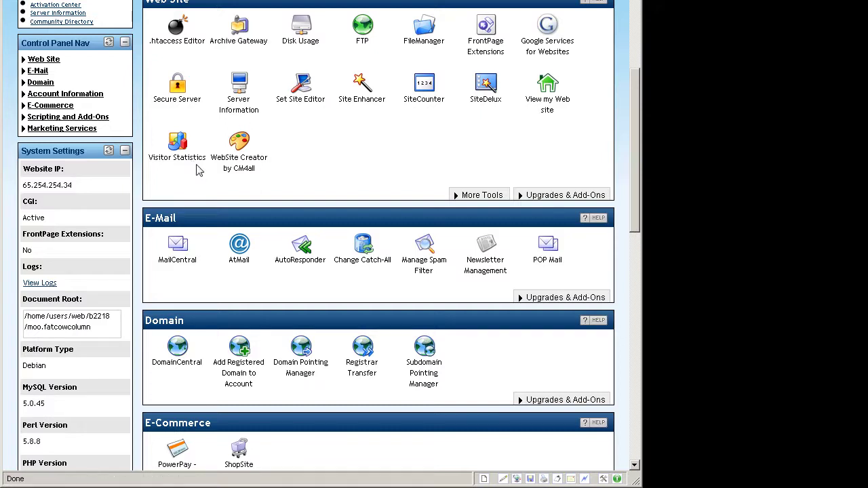
left_click(245, 170)
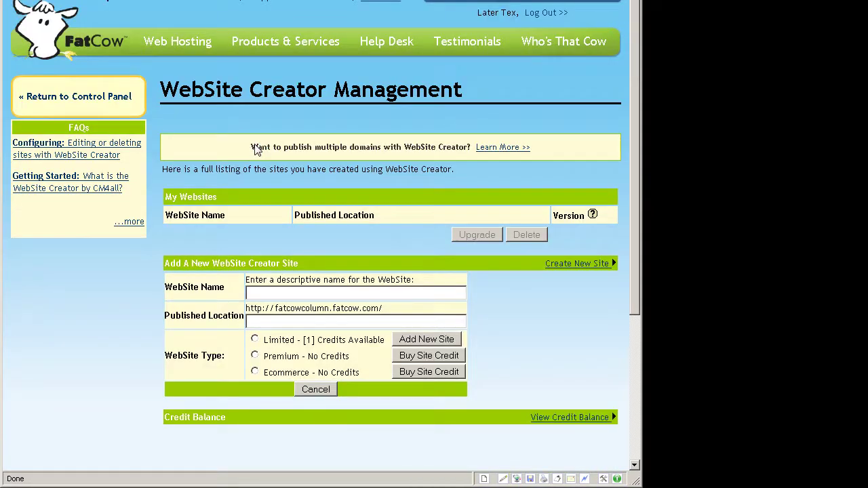
scroll(256, 150, "down", 1)
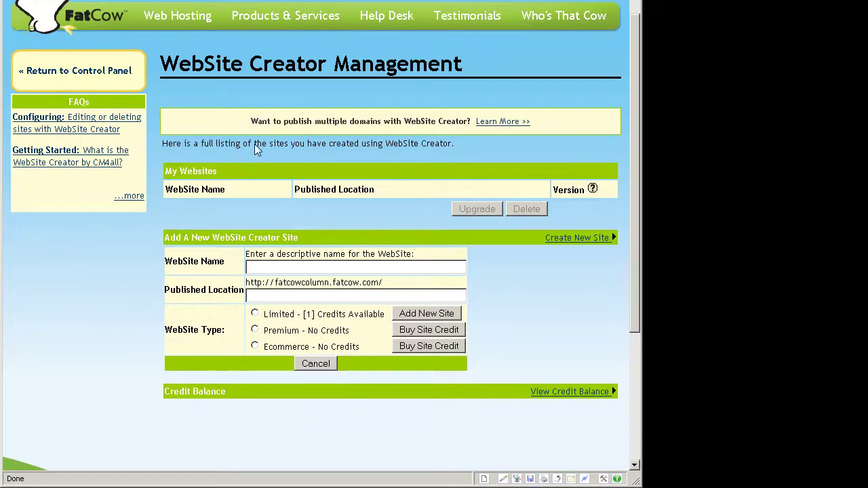
scroll(257, 150, "down", 1)
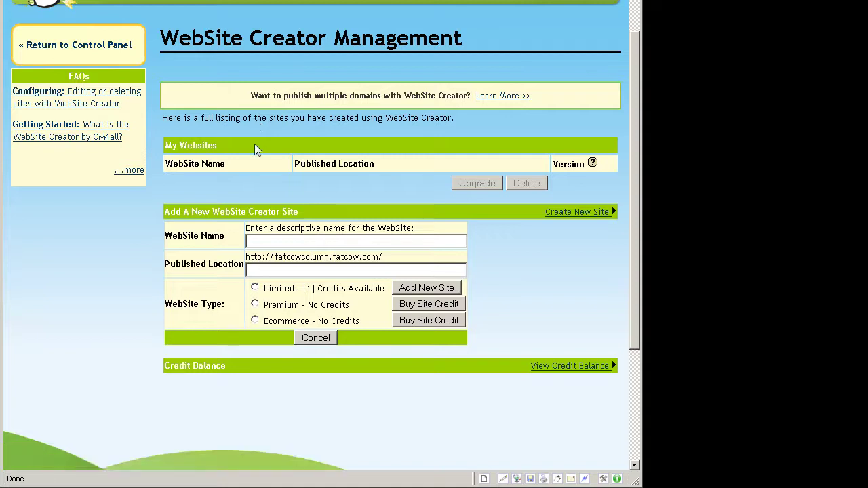
scroll(256, 150, "down", 1)
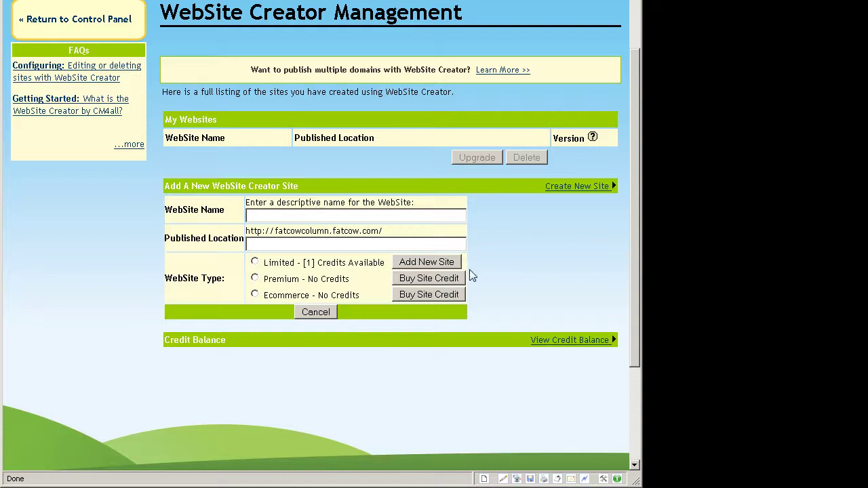
key("alt+Left")
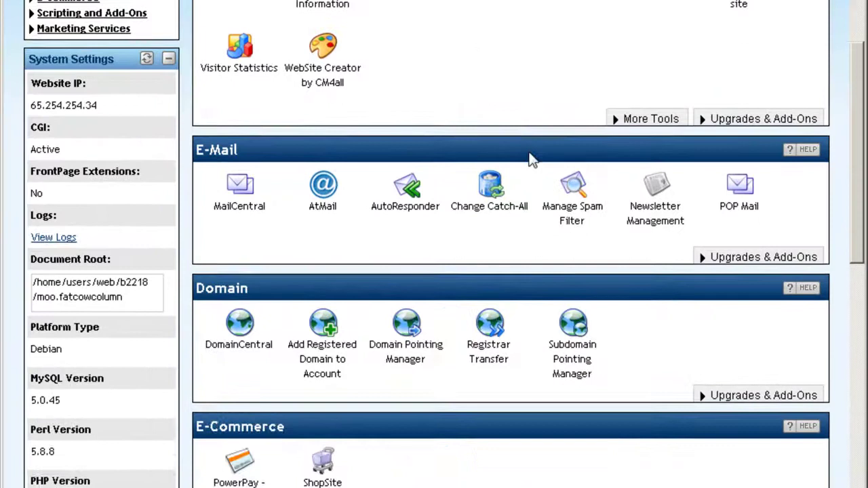
scroll(532, 159, "down", 2)
scroll(532, 160, "down", 2)
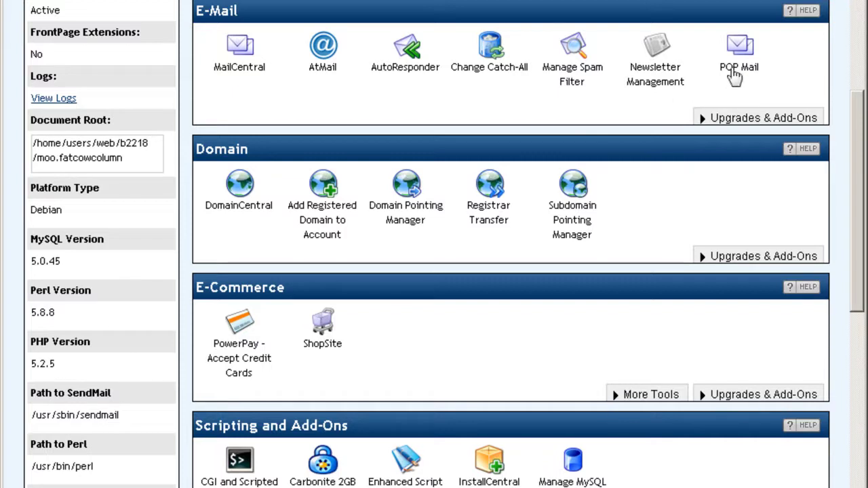
scroll(552, 156, "down", 2)
scroll(553, 162, "down", 2)
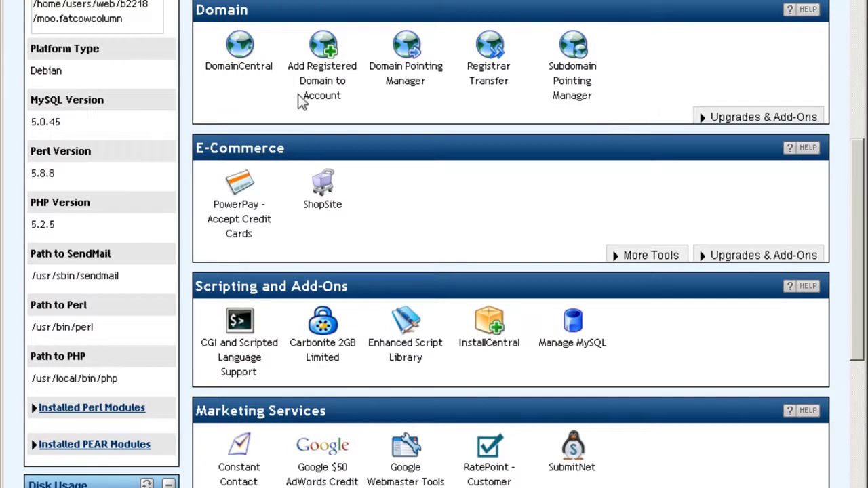
scroll(301, 98, "down", 2)
scroll(301, 102, "down", 1)
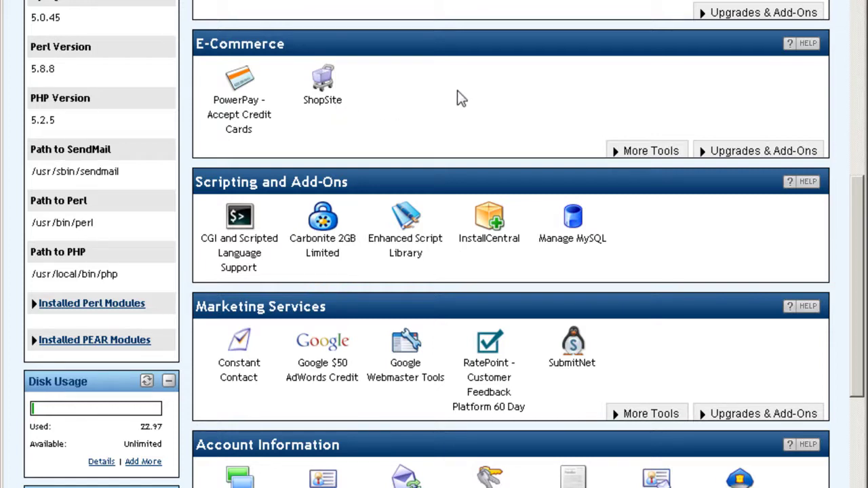
scroll(457, 92, "down", 1)
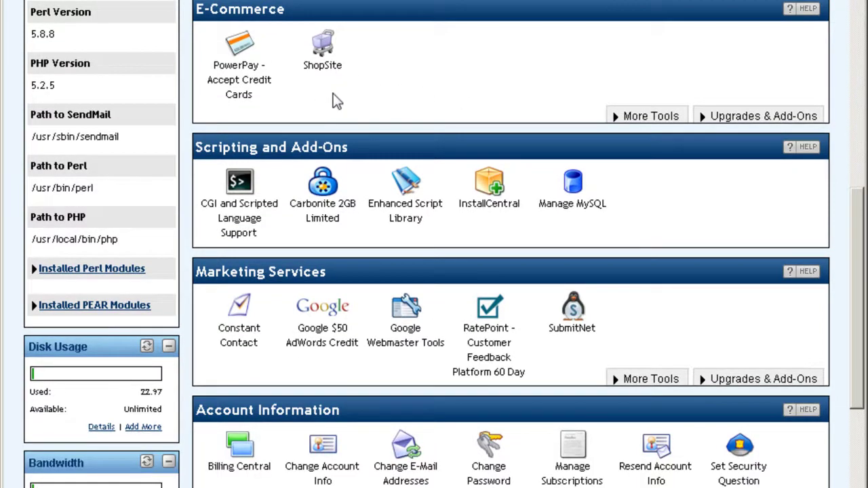
scroll(334, 100, "down", 2)
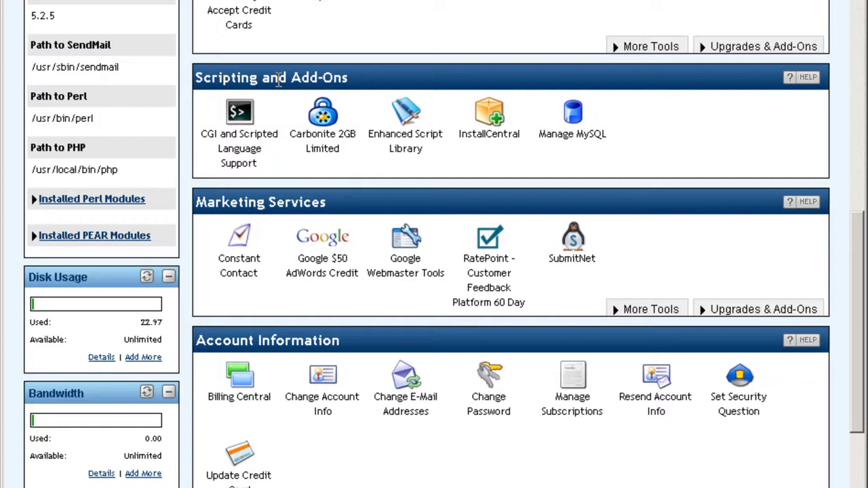
left_click(260, 139)
scroll(430, 160, "down", 1)
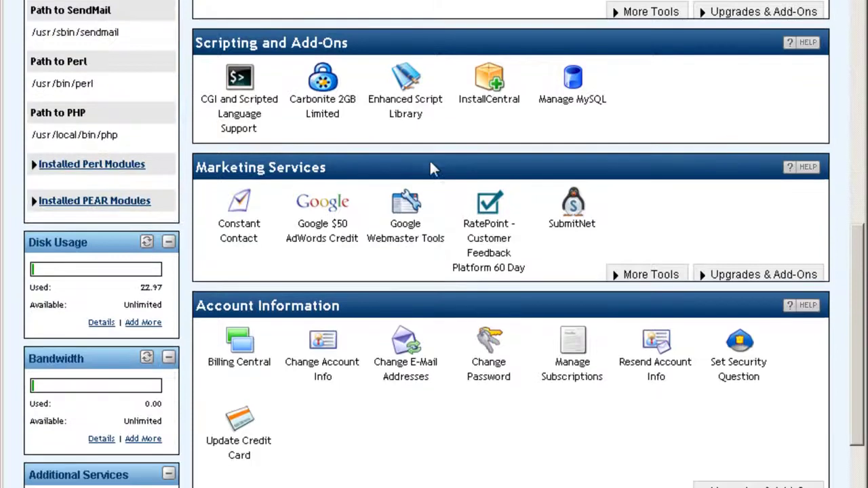
left_click(324, 111)
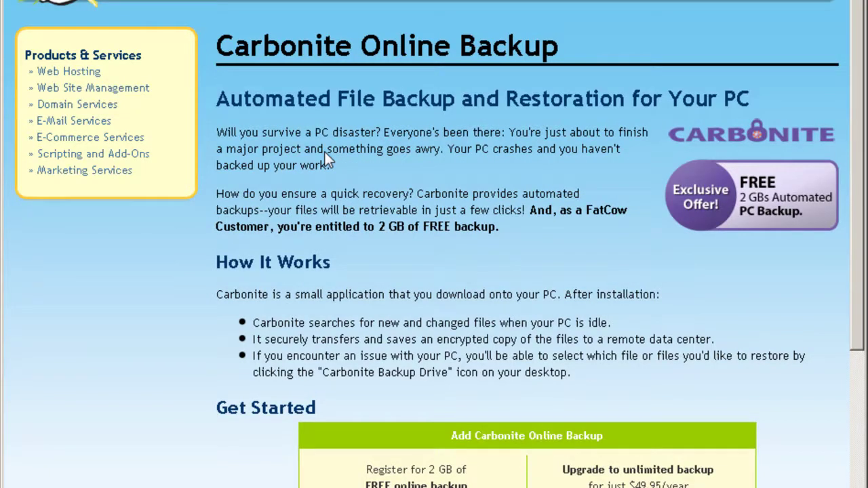
scroll(325, 152, "down", 3)
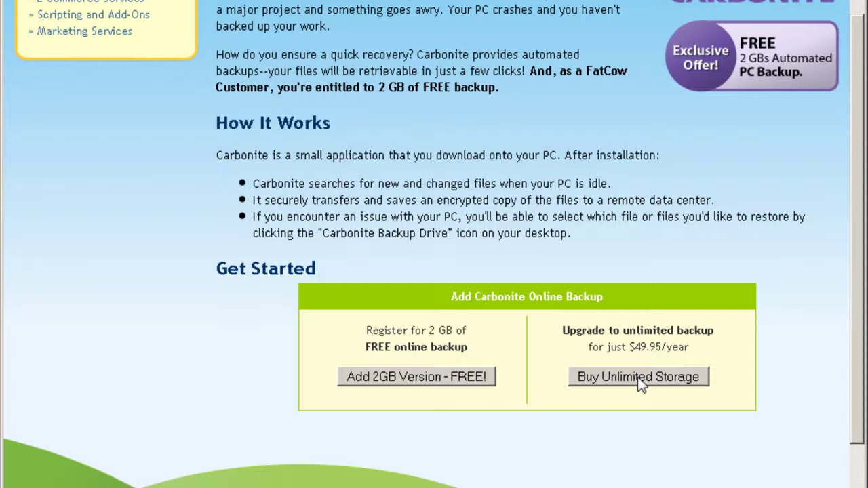
scroll(512, 190, "up", 3)
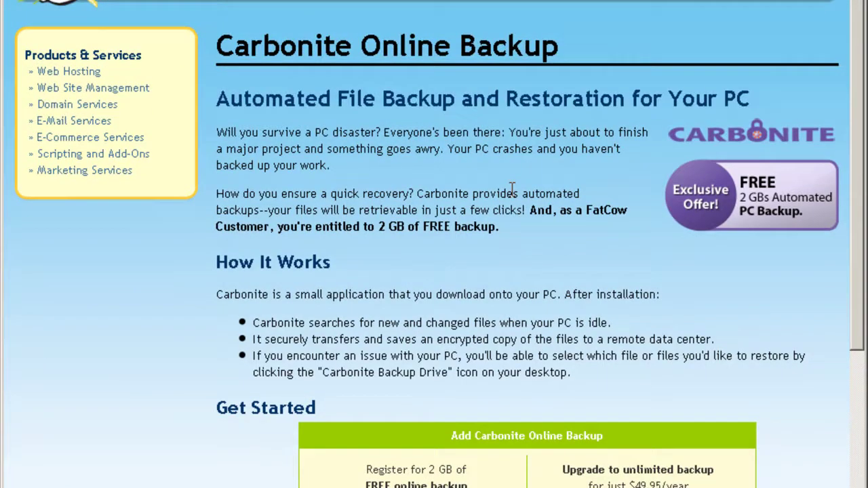
key("alt+Left")
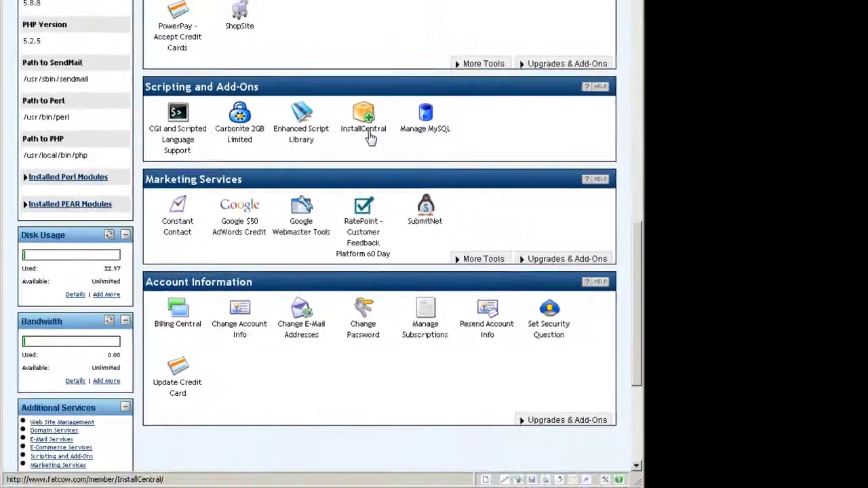
Step: Open InstallCentral, look through My Apps, and show the CMS category with its overview
left_click(494, 102)
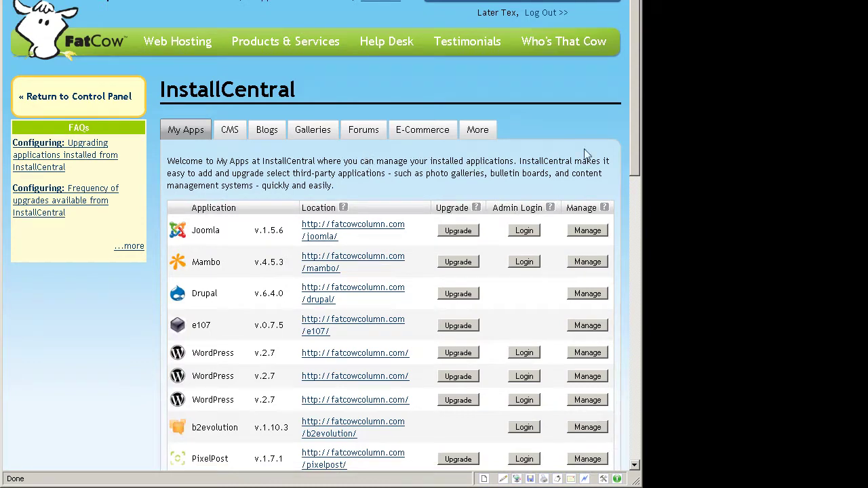
left_click_drag(630, 146, 621, 183)
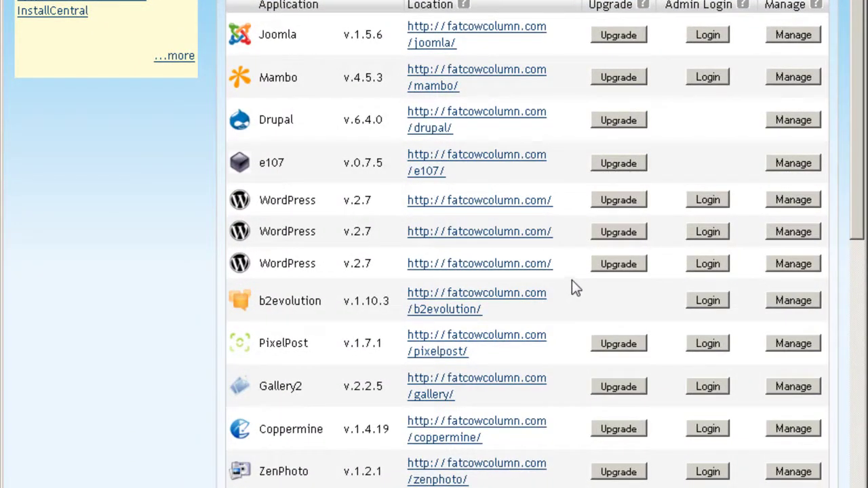
scroll(572, 285, "down", 5)
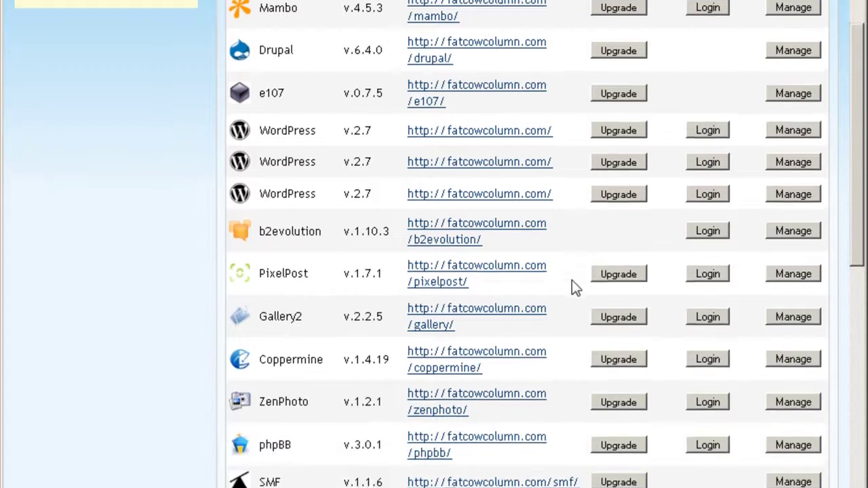
scroll(572, 280, "down", 8)
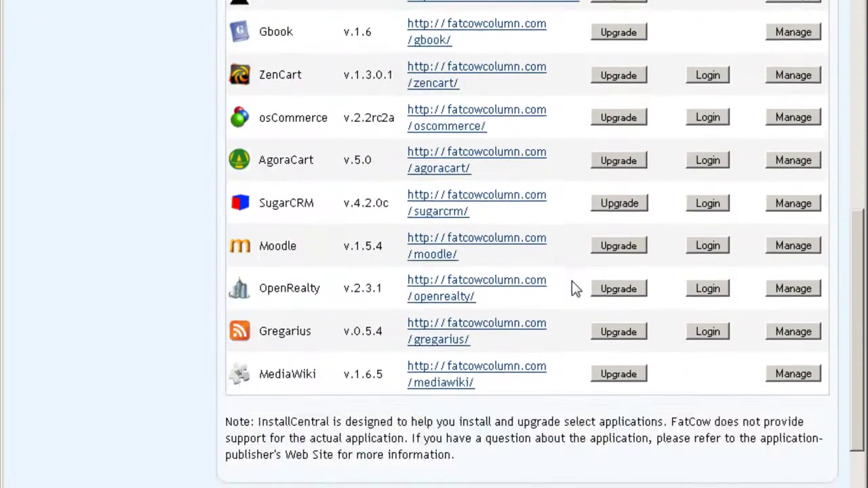
scroll(572, 280, "up", 14)
scroll(571, 280, "up", 3)
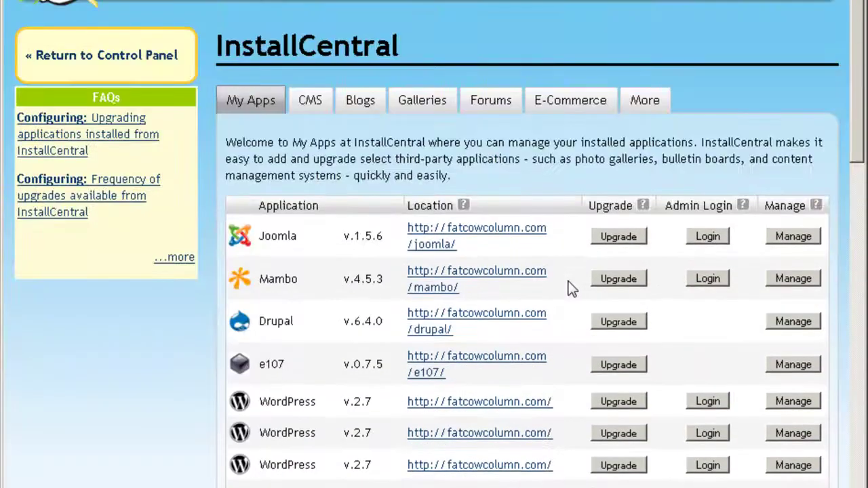
left_click(299, 103)
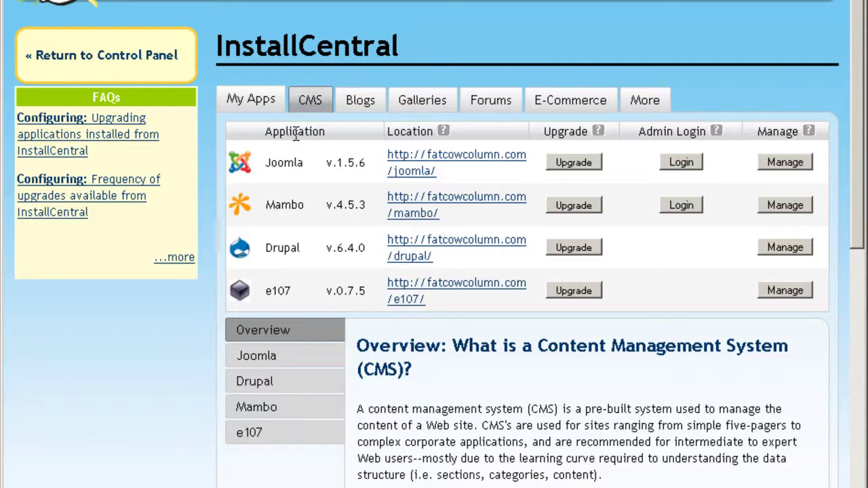
scroll(297, 135, "down", 1)
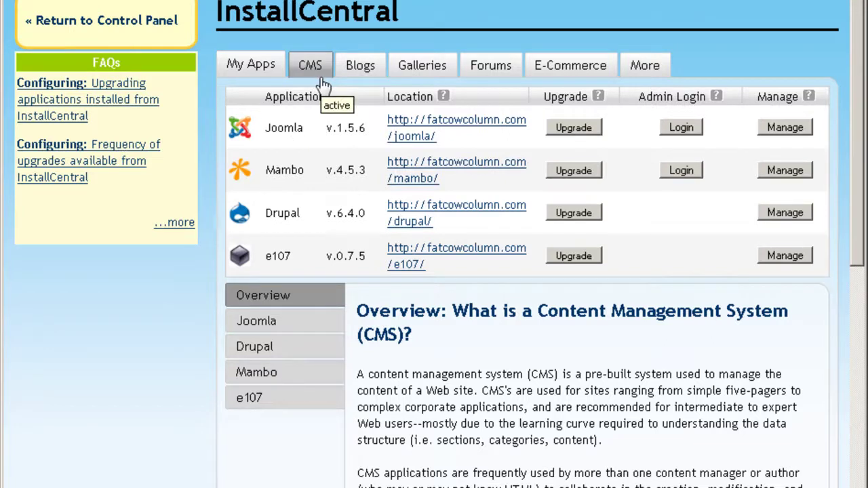
Step: Step through InstallCentral's Blogs, Galleries, Forums, E-Commerce and More application categories
scroll(324, 82, "down", 3)
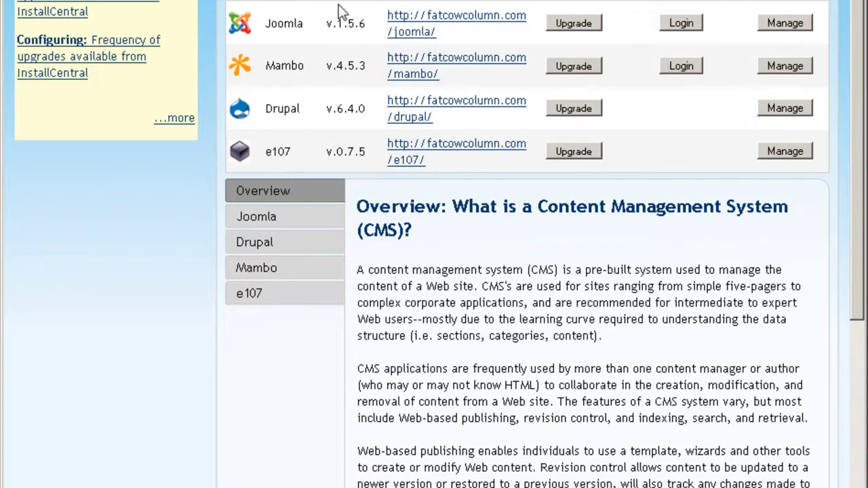
scroll(360, 68, "up", 2)
left_click(360, 42)
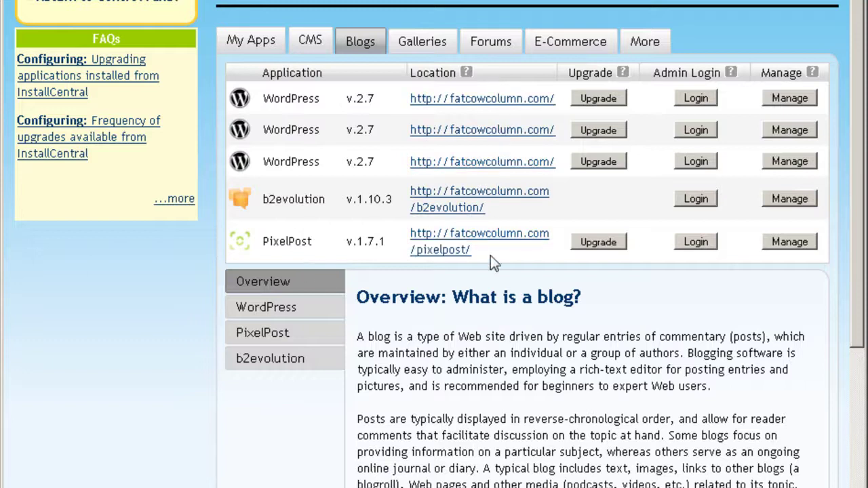
left_click(445, 41)
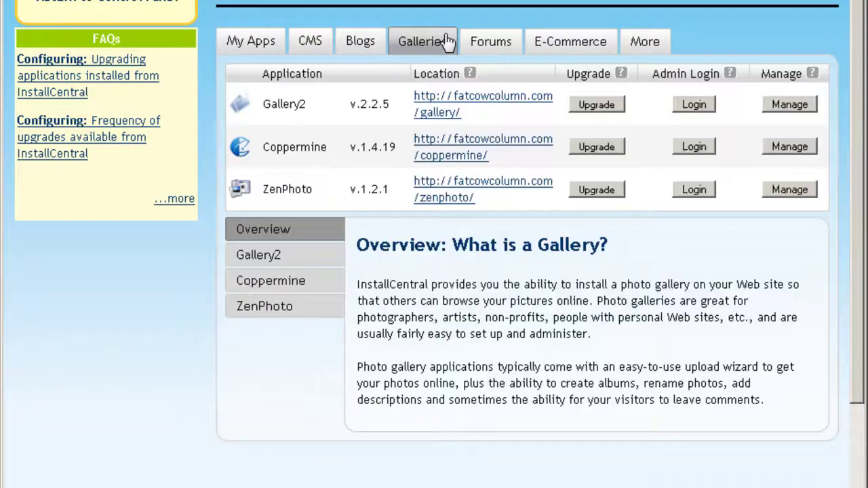
left_click(494, 41)
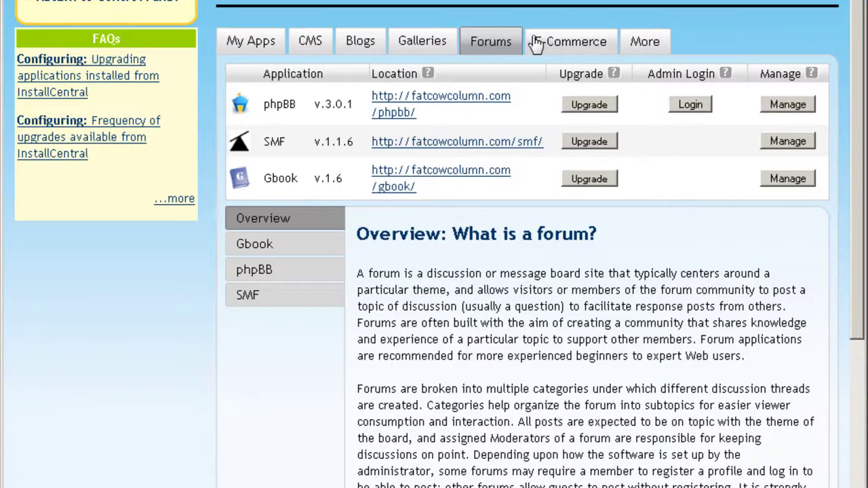
left_click(552, 49)
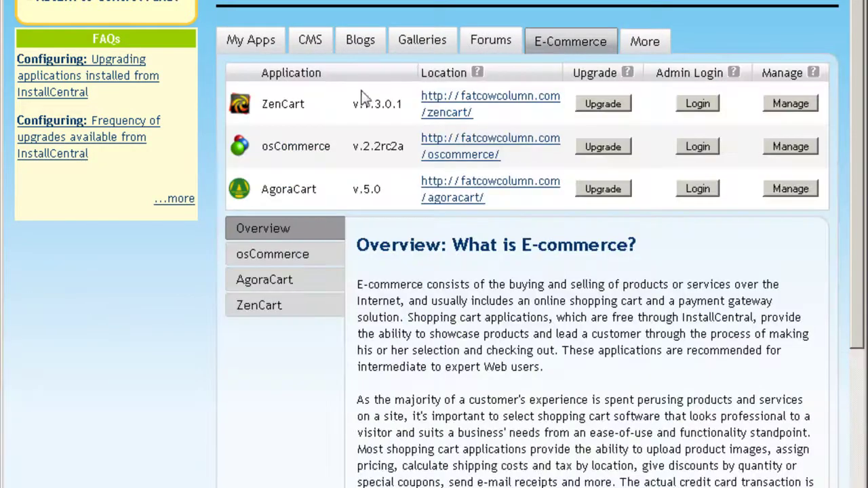
left_click(656, 57)
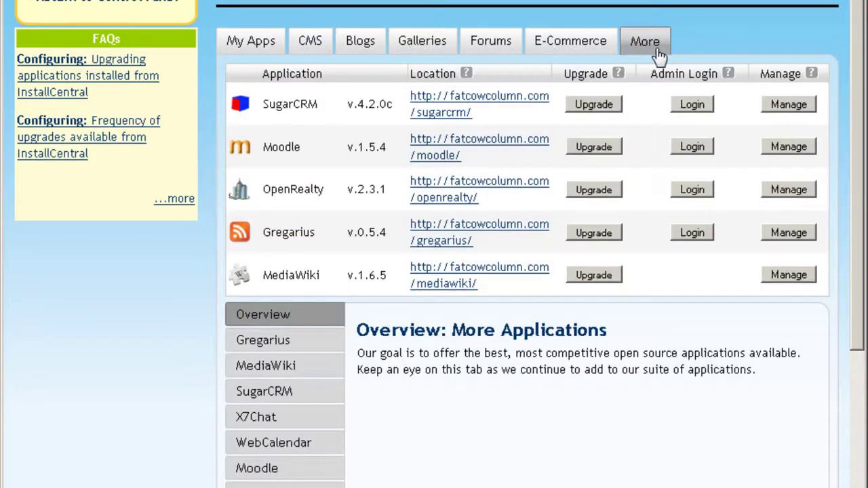
scroll(344, 219, "down", 1)
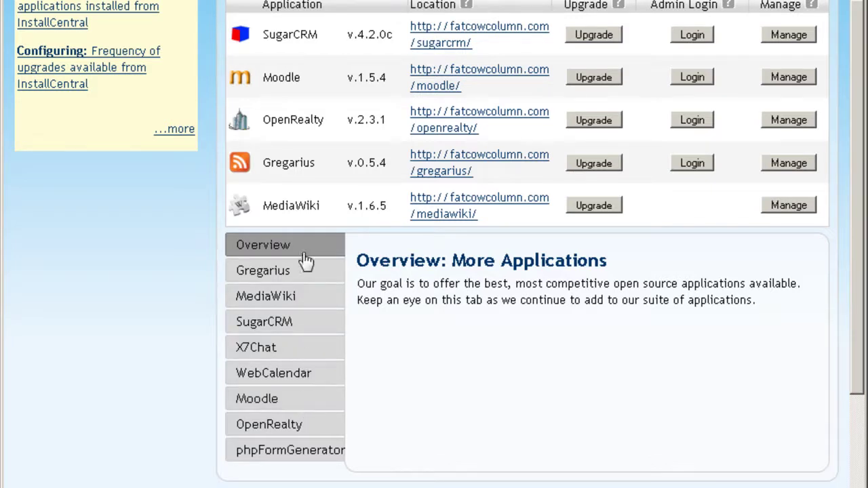
scroll(438, 405, "up", 3)
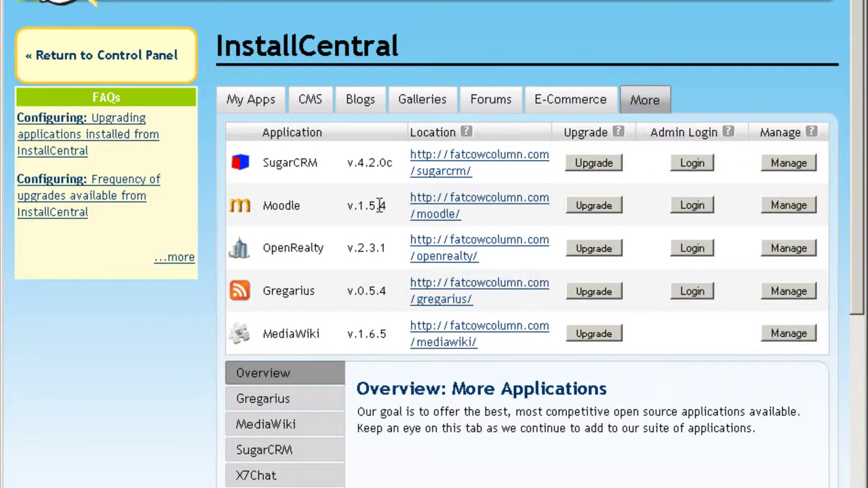
Step: Return to the Blogs category and display WordPress's overview and full features list
left_click(375, 108)
scroll(413, 196, "down", 1)
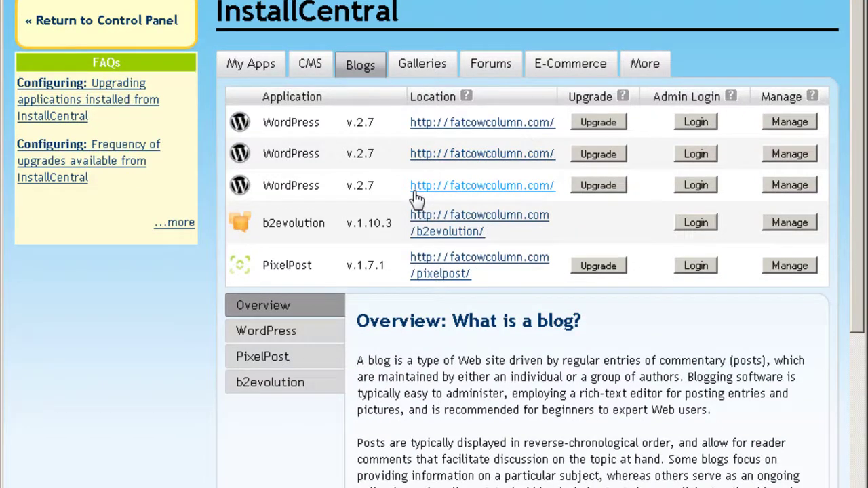
scroll(417, 197, "down", 2)
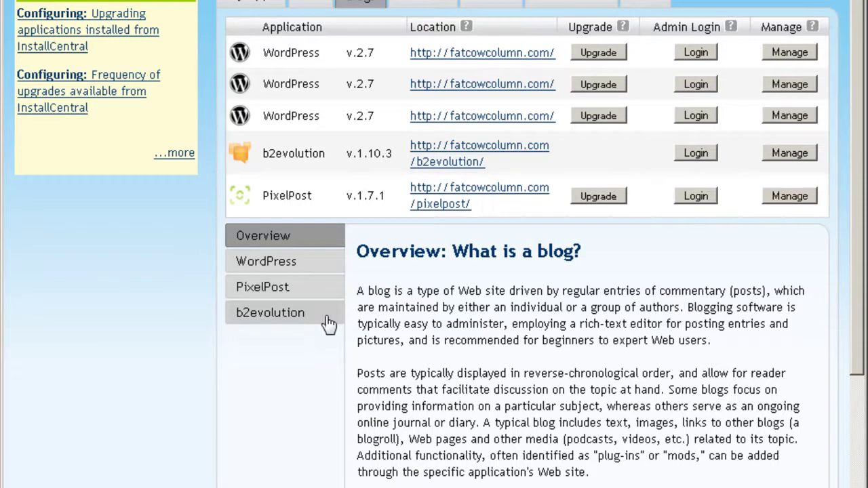
left_click(317, 266)
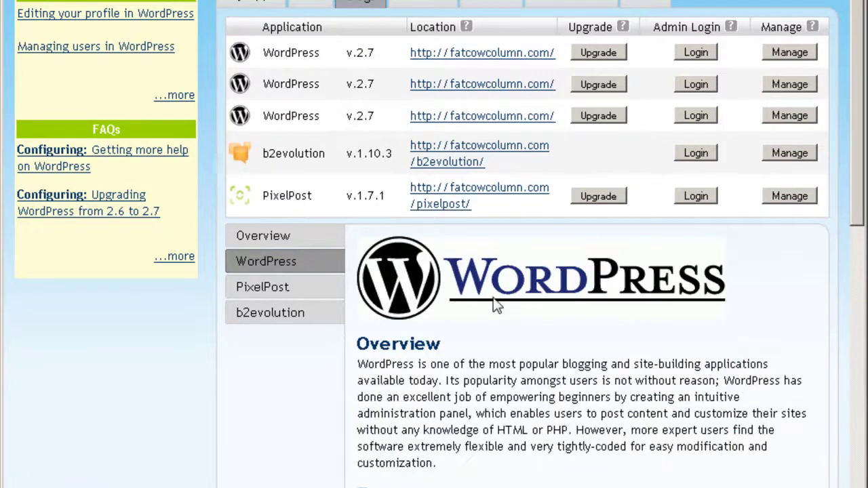
scroll(496, 305, "down", 10)
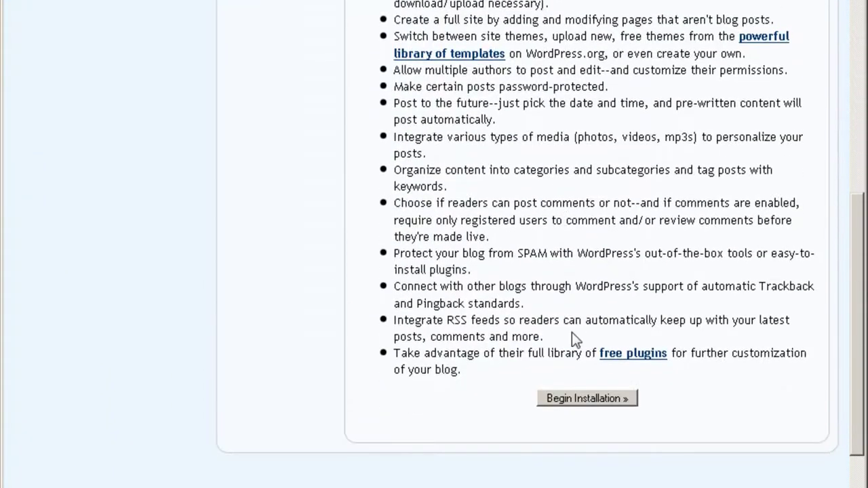
Step: Begin the WordPress installation and bring the install form into view
left_click(594, 405)
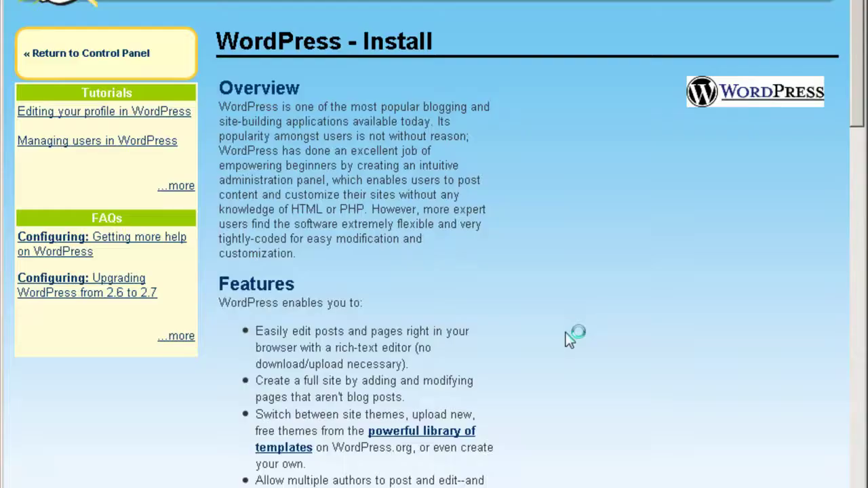
scroll(567, 338, "down", 5)
scroll(568, 339, "down", 5)
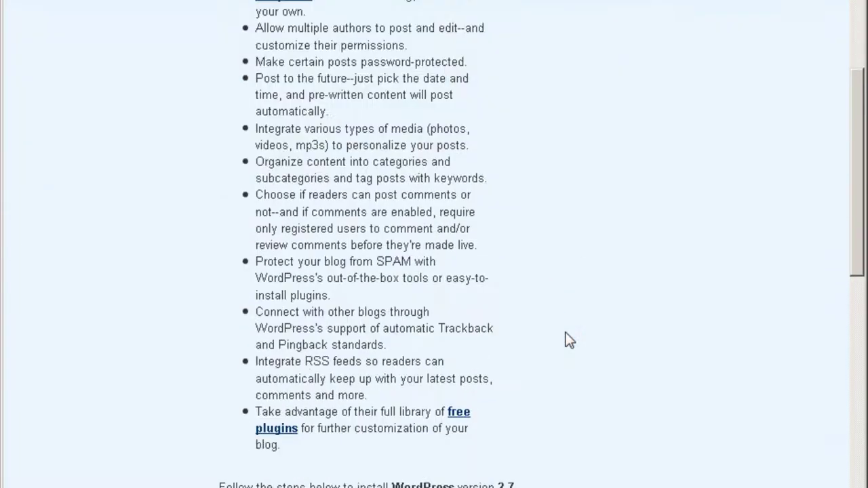
scroll(571, 267, "down", 3)
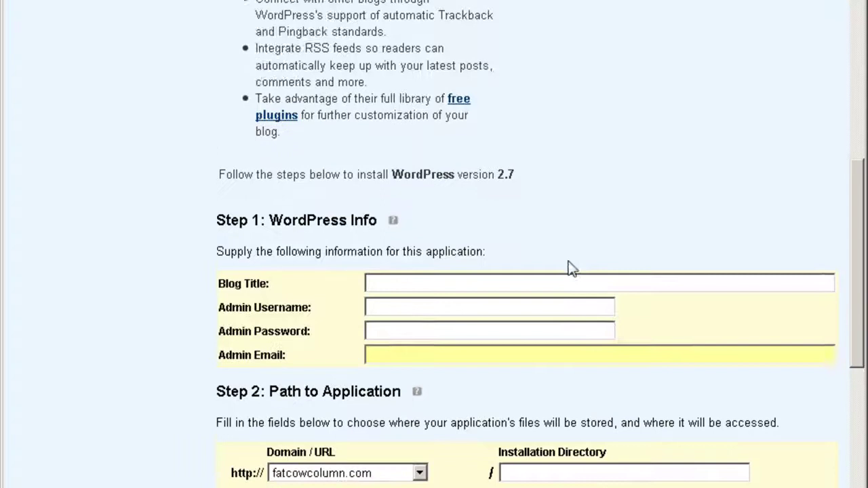
Step: Enter blog title 'Another Fatcow Column Blog Test', the admin username and the admin password
left_click(486, 215)
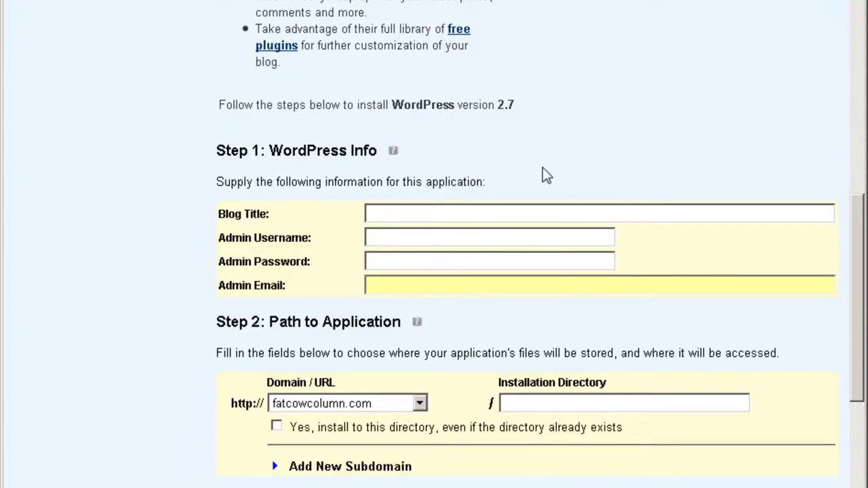
type("Another Fat")
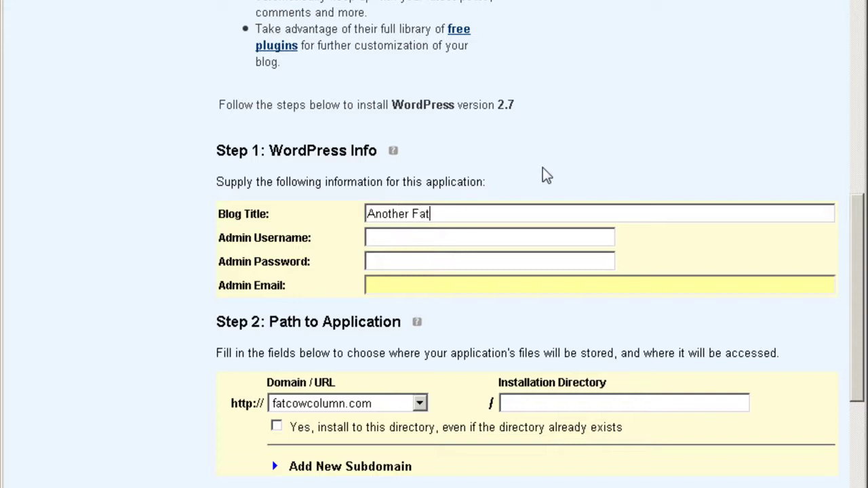
type("cow Column Blo")
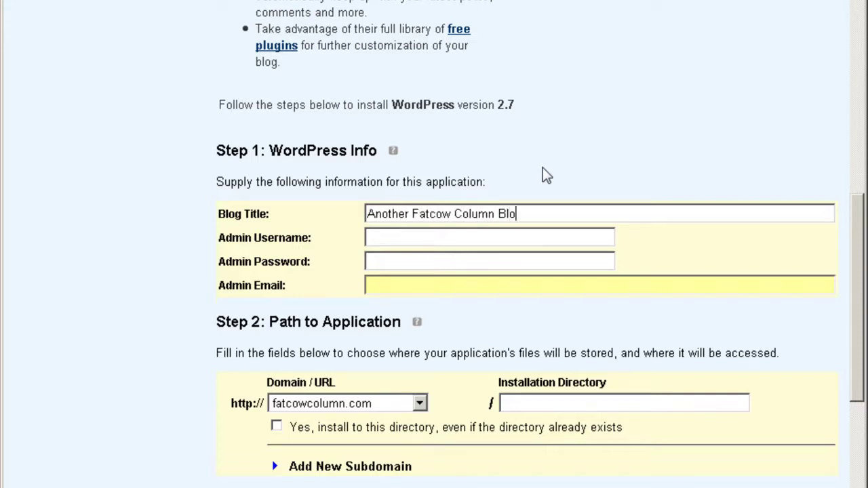
type("g Test")
key("Tab")
type("admin")
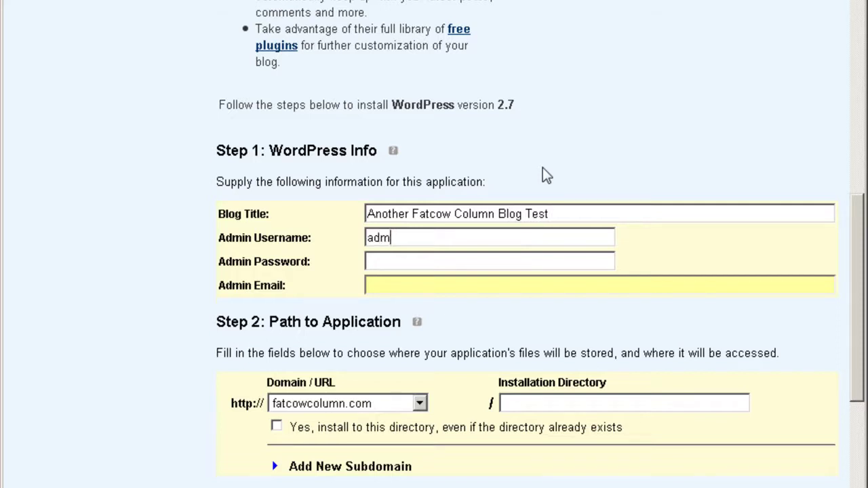
key("Tab")
type("p******")
Step: Fill in the admin e-mail address and set the installation directory to blogtest
key("Tab")
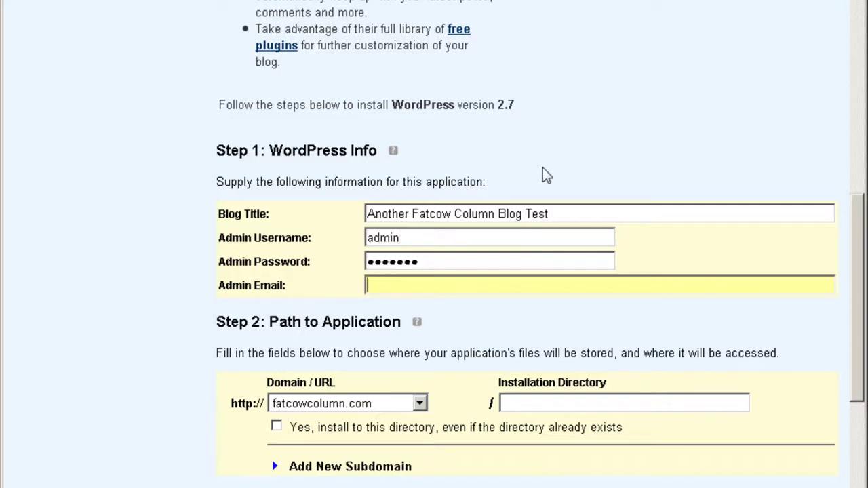
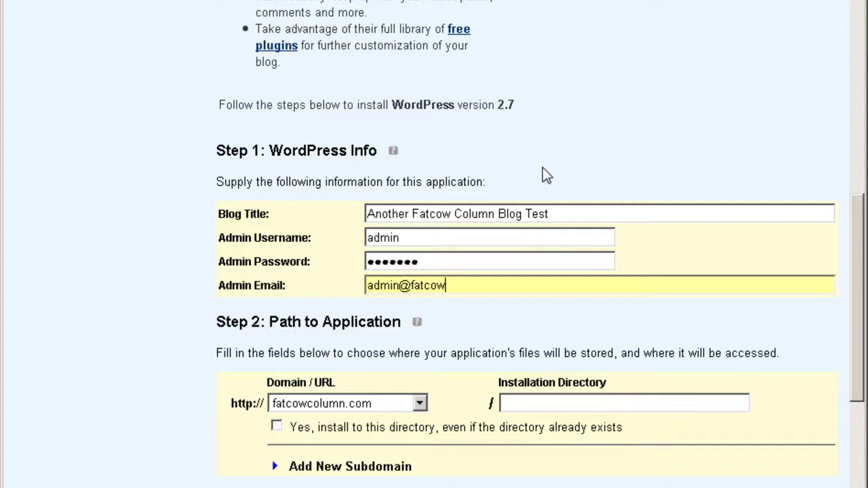
key("Tab")
key("Tab")
type("blogt")
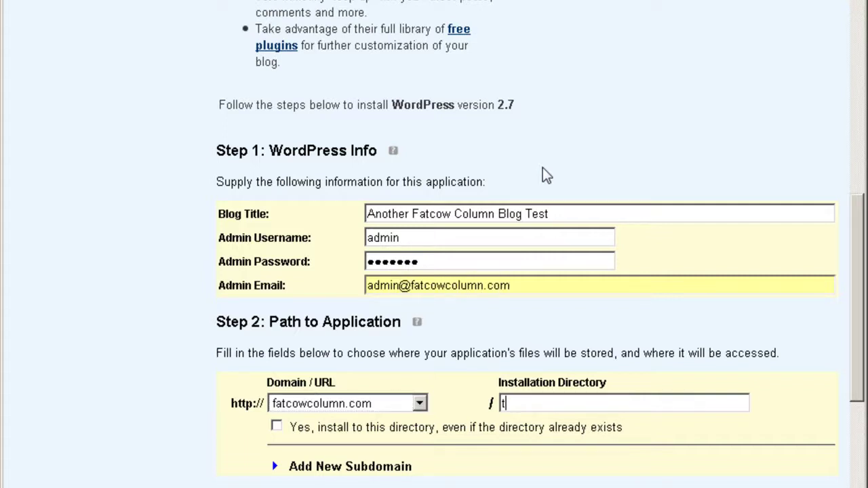
type("est")
scroll(542, 176, "down", 4)
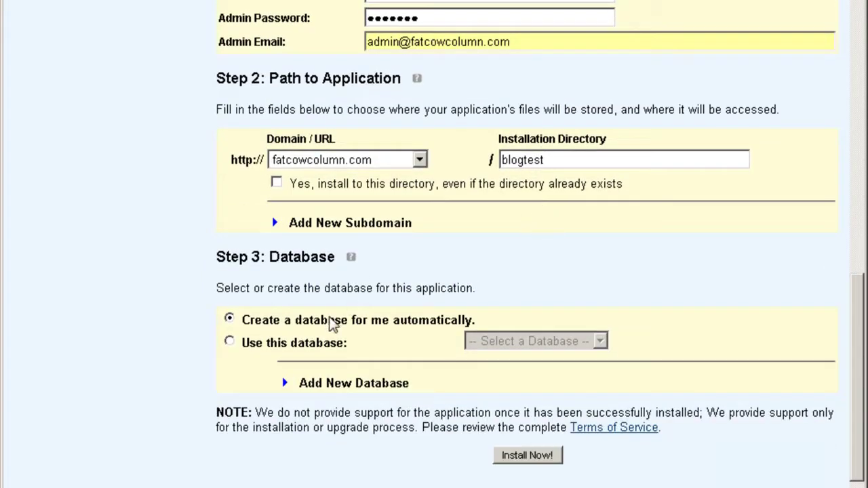
Step: Re-enter the admin password after the failed submit and install WordPress at fatcowcolumn.com/blogtest
left_click(543, 457)
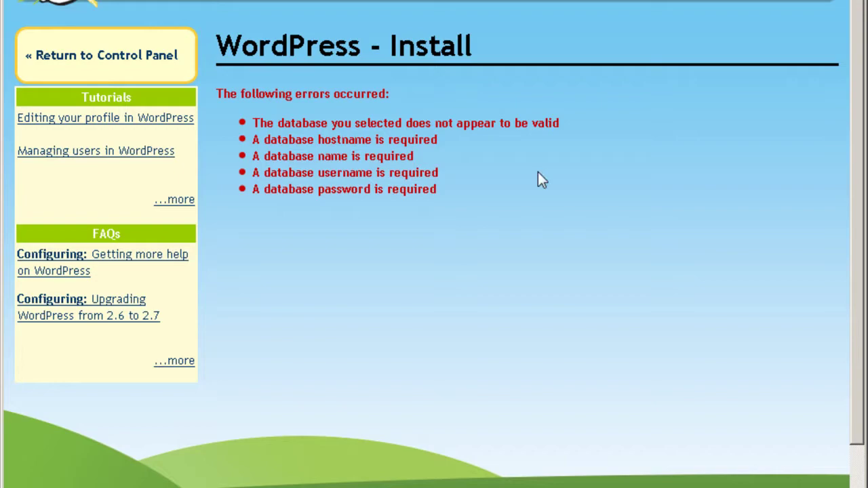
key("alt+Left")
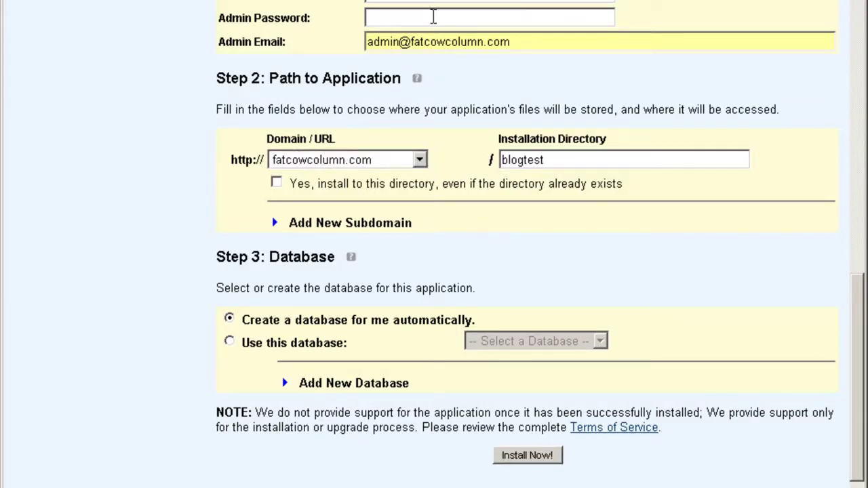
left_click(438, 10)
type("pass")
key("BackSpace")
key("BackSpace")
key("BackSpace")
key("BackSpace")
type("pass123")
left_click(522, 456)
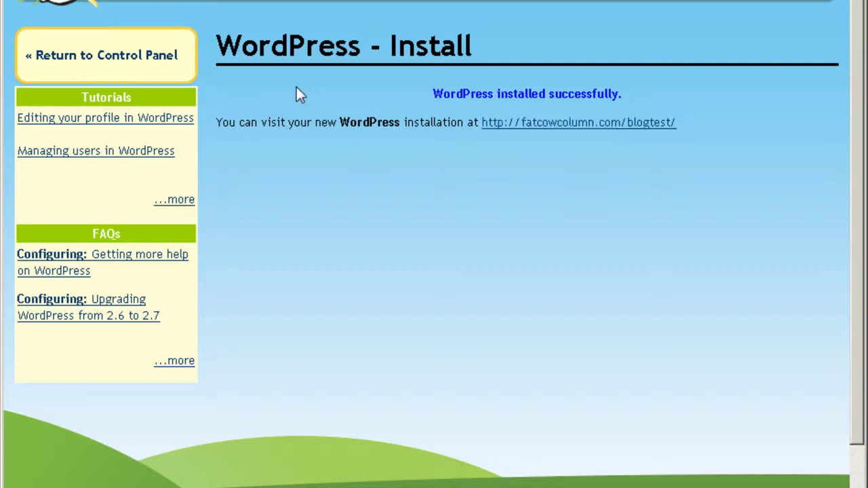
Step: Return to the control panel home and scroll past Scripting and Add-Ons to Marketing Services
key("Tab")
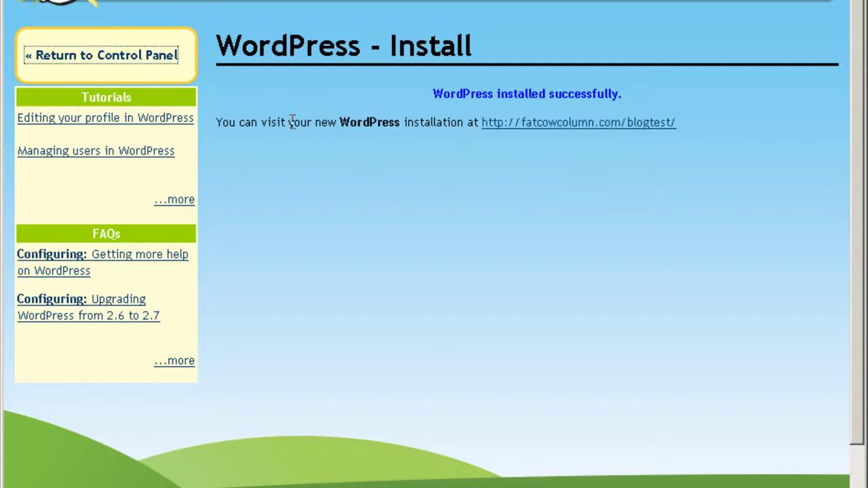
key("Return")
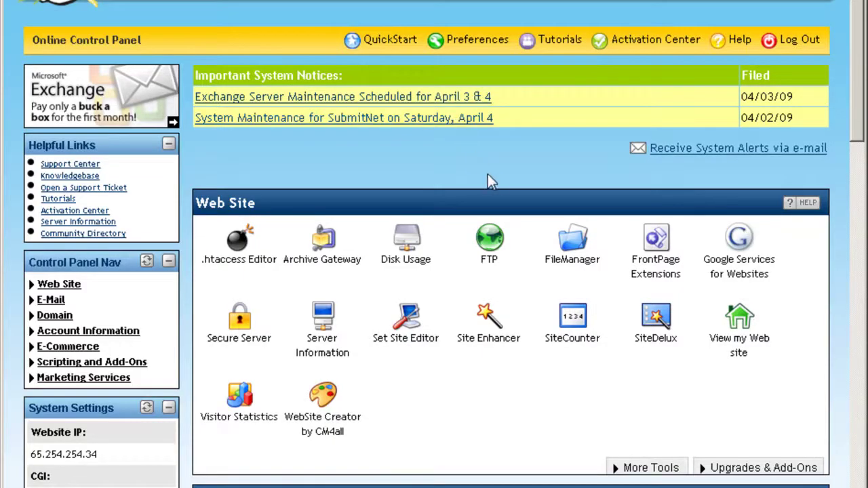
scroll(498, 174, "down", 5)
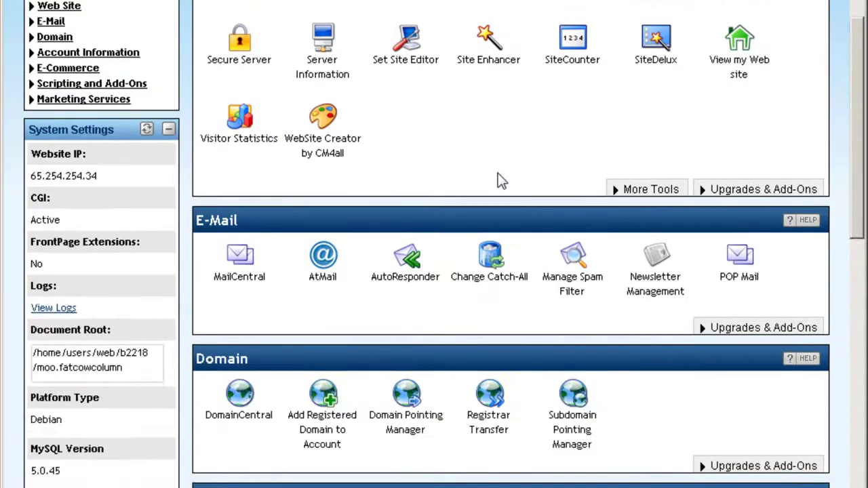
scroll(499, 181, "down", 8)
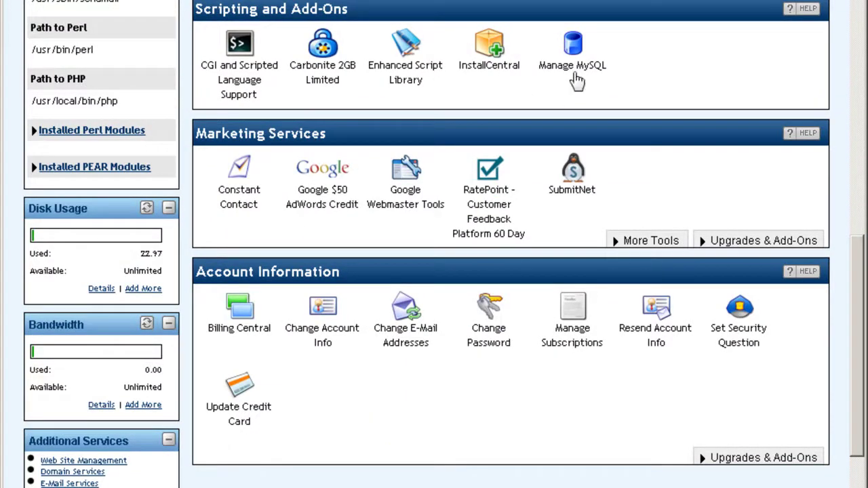
triple_click(375, 110)
scroll(375, 108, "down", 3)
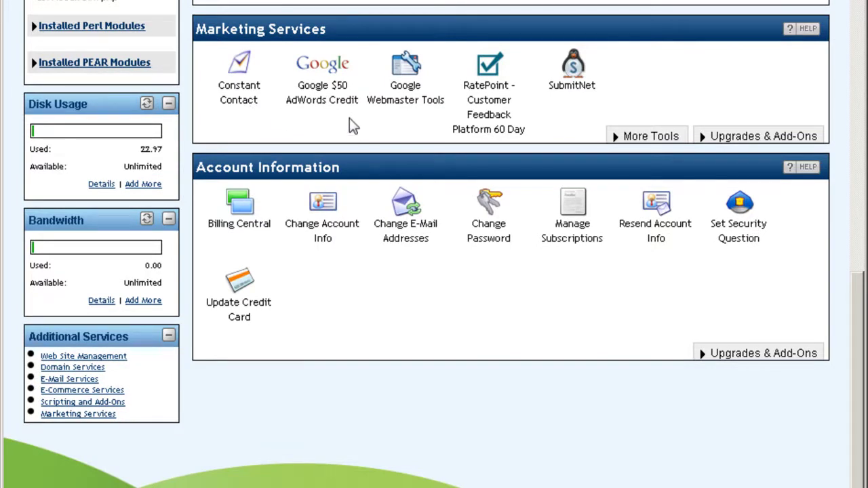
left_click(409, 113)
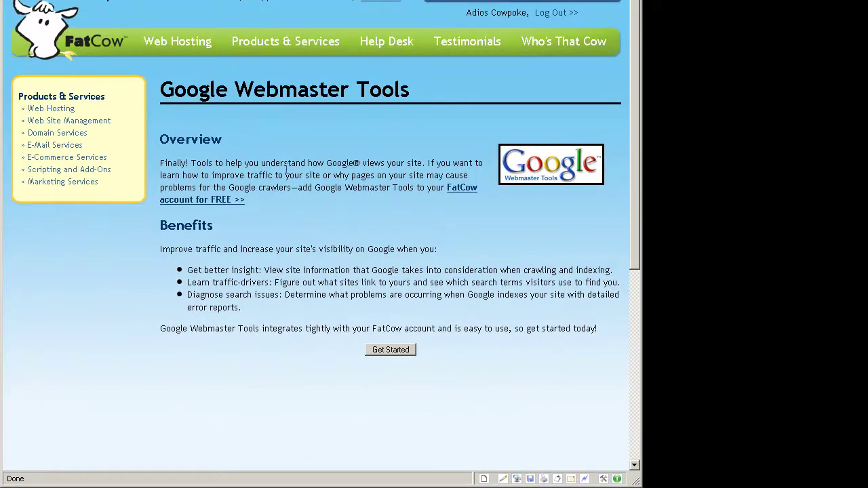
key("alt+Left")
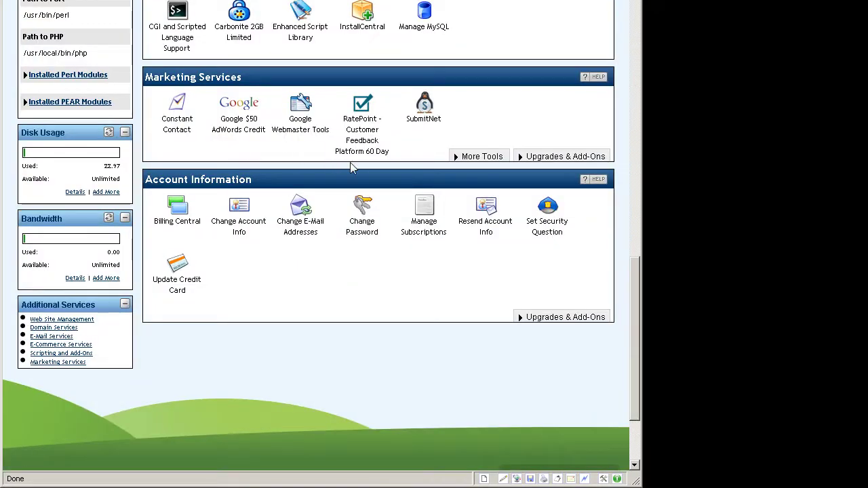
left_click(365, 133)
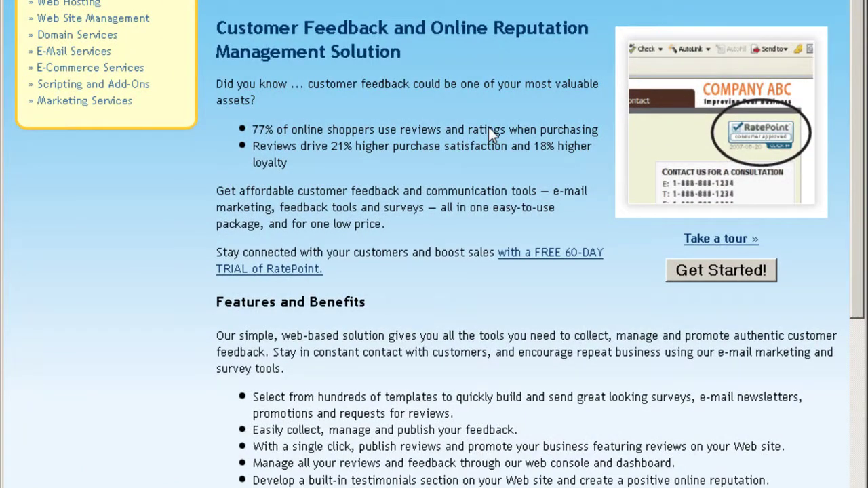
scroll(488, 126, "down", 4)
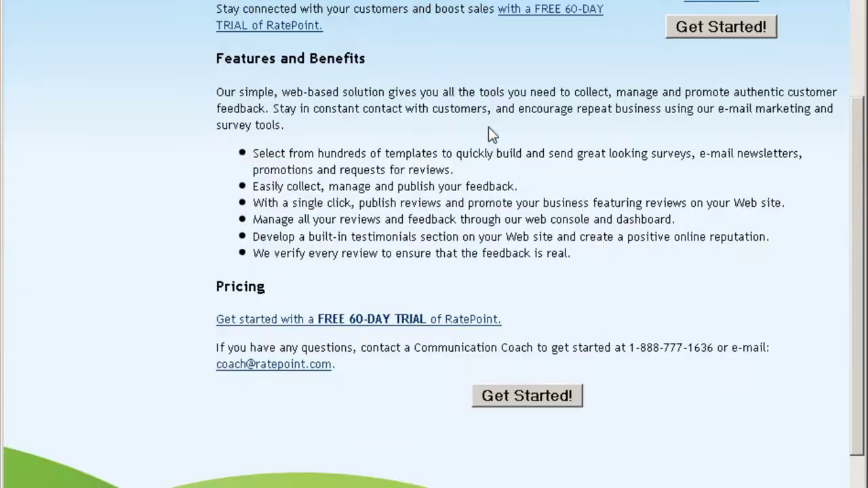
scroll(488, 127, "up", 5)
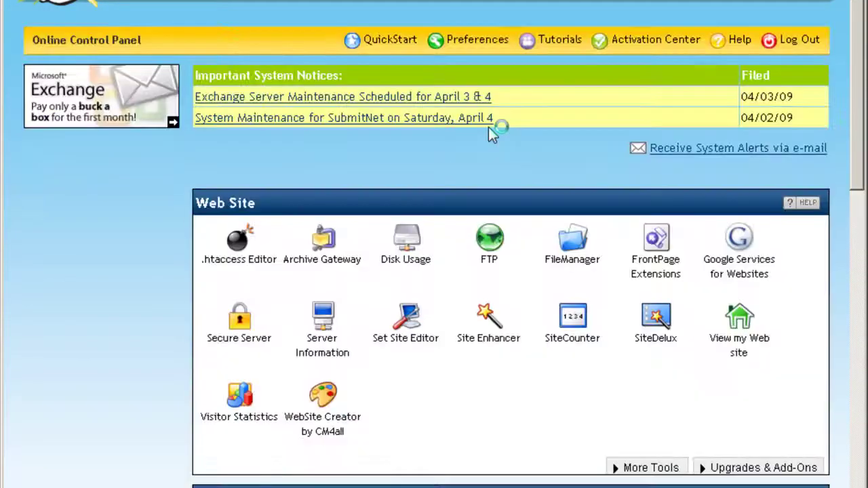
scroll(488, 129, "down", 6)
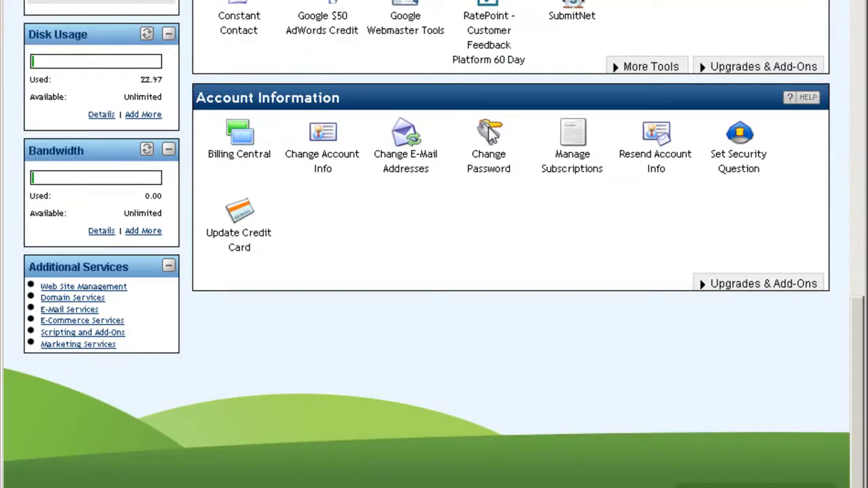
left_click(574, 20)
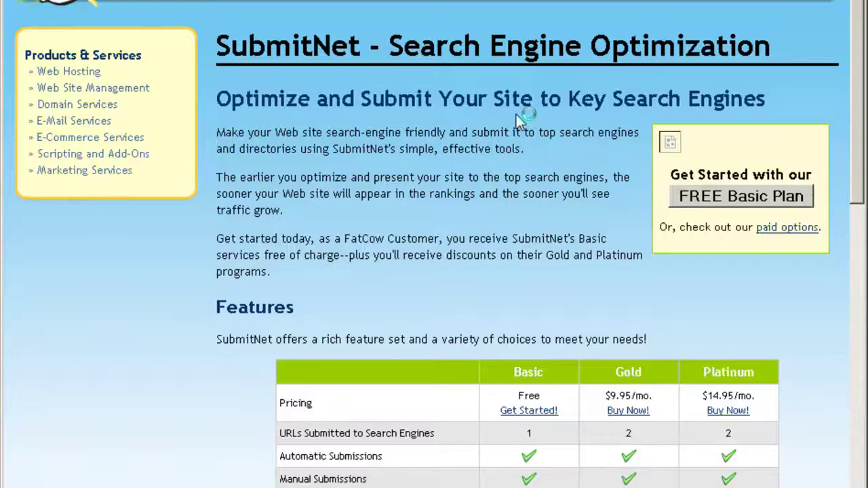
scroll(501, 184, "down", 10)
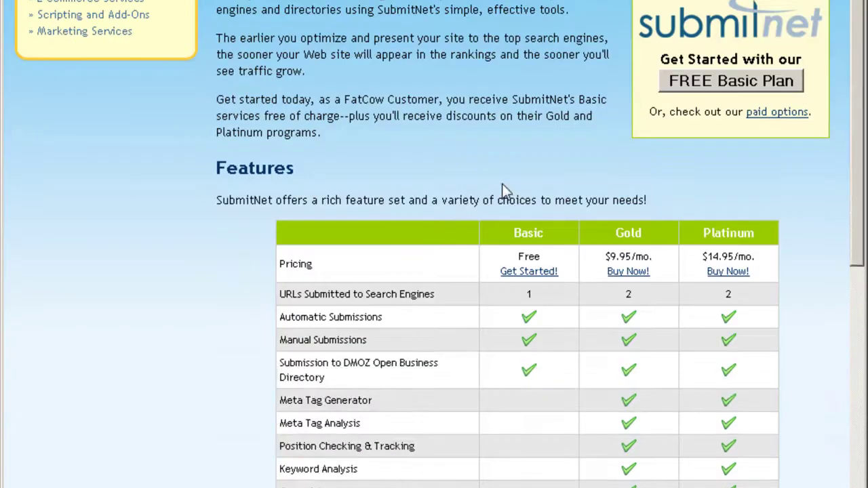
scroll(502, 191, "down", 4)
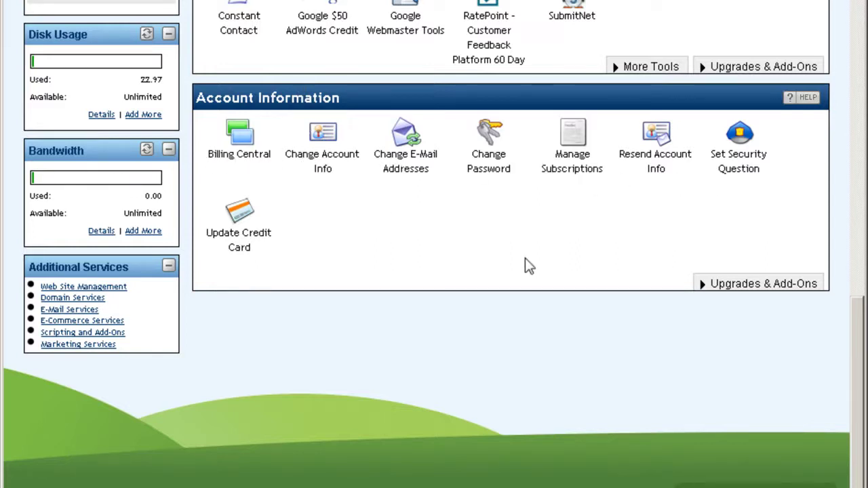
scroll(527, 265, "up", 10)
scroll(529, 267, "up", 2)
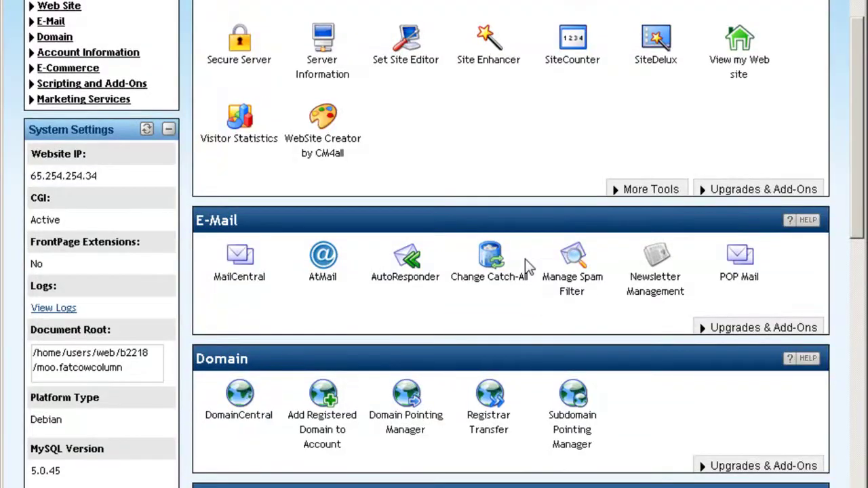
scroll(529, 266, "up", 5)
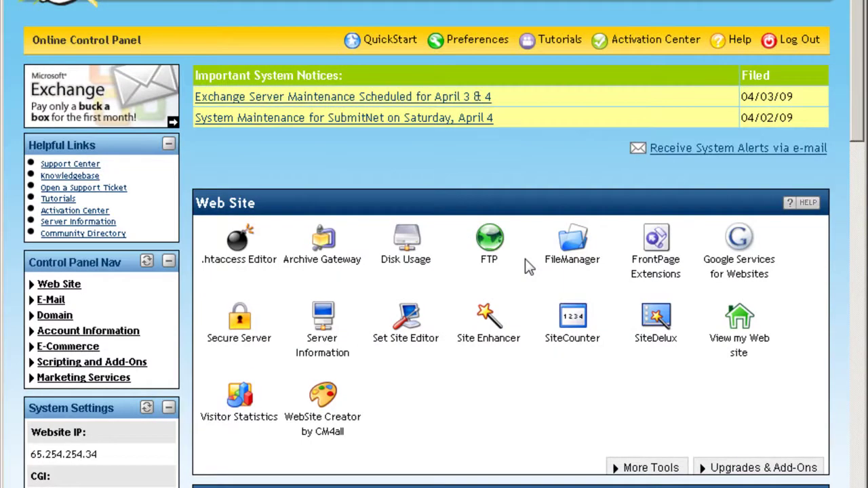